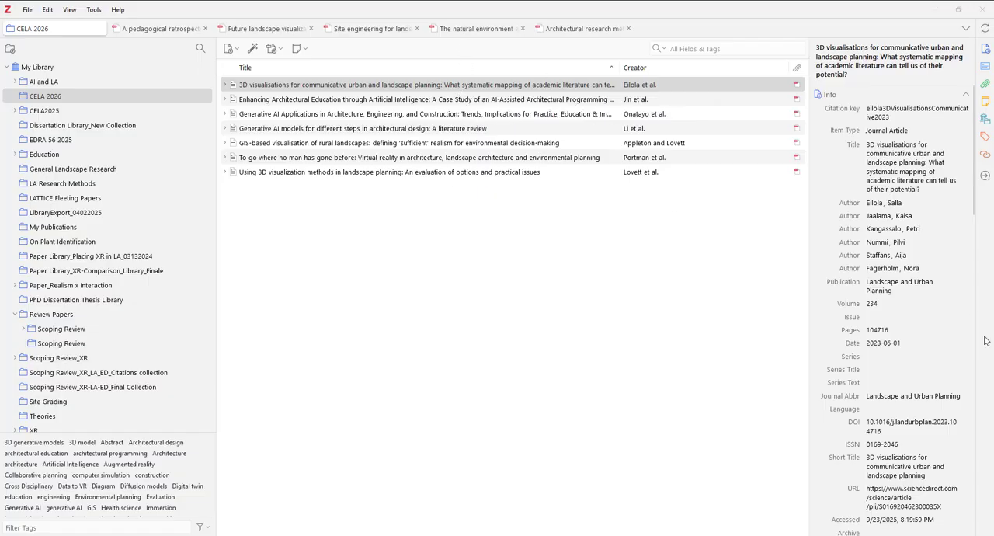
Step: Examine the Extra field of the "3D visualisations for communicative urban and landscape planning" paper and highlight its full summary text
scroll(917, 381, "down", 5)
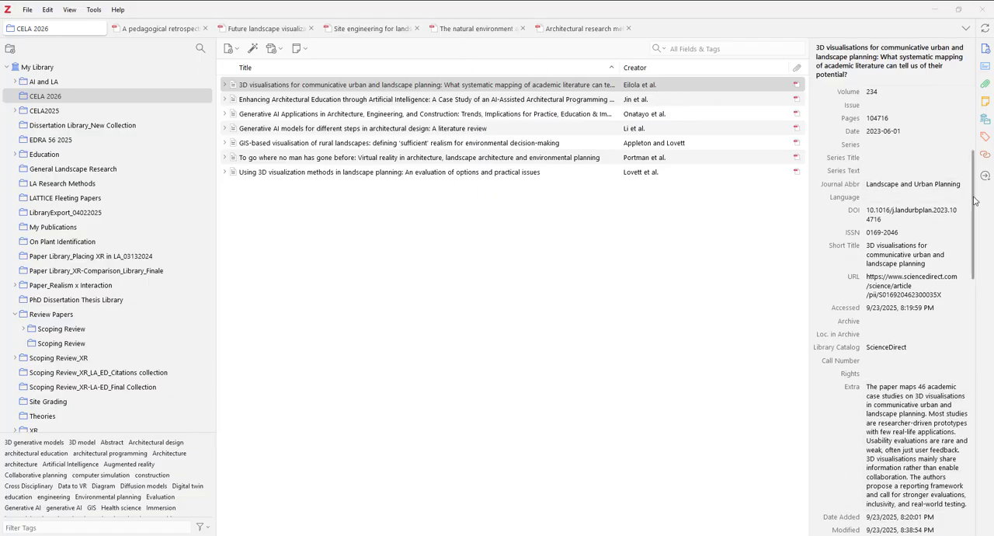
left_click_drag(975, 201, 975, 245)
left_click(967, 354)
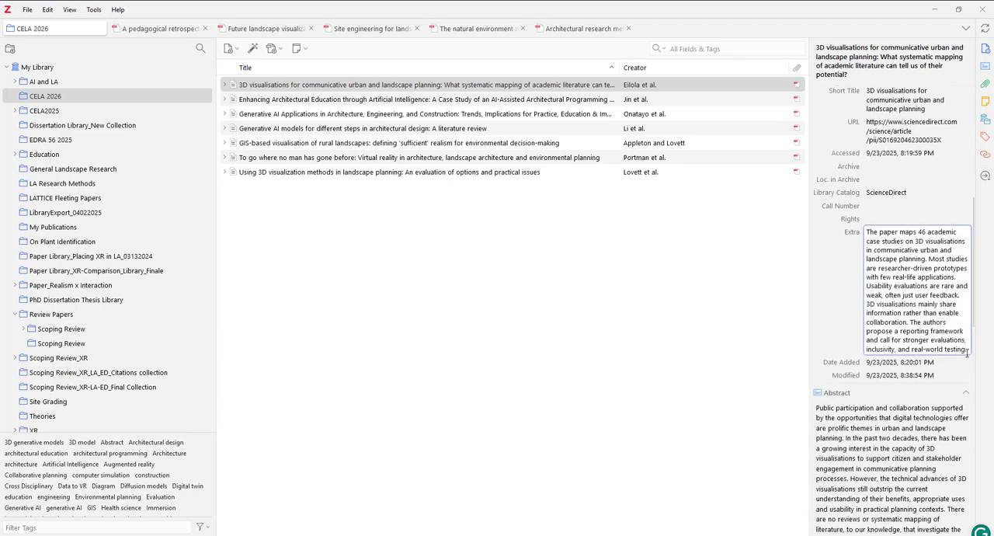
left_click_drag(967, 353, 852, 217)
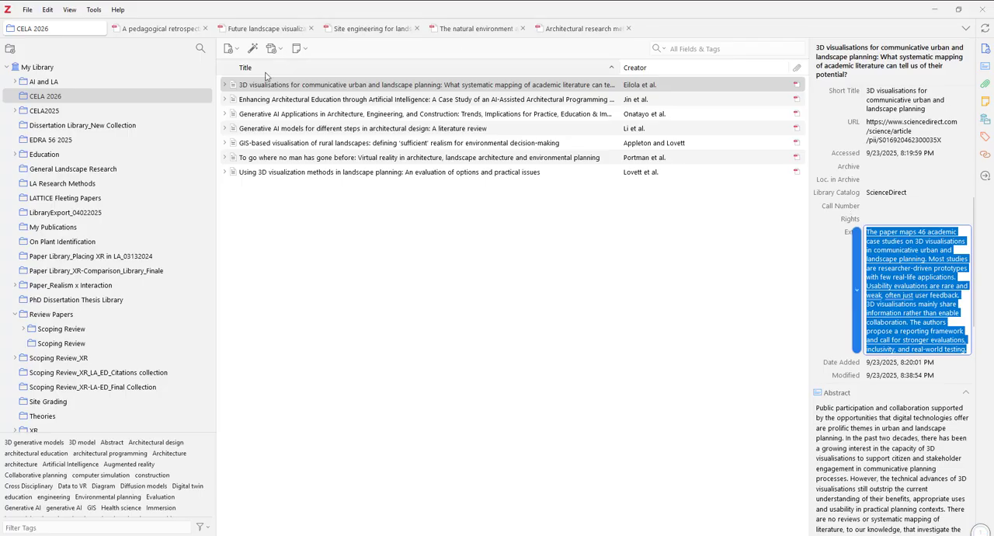
Step: Examine the next three papers in the CELA 2026 collection, highlighting the Extra summary of "Generative AI models for different steps in architectural design"
left_click(270, 100)
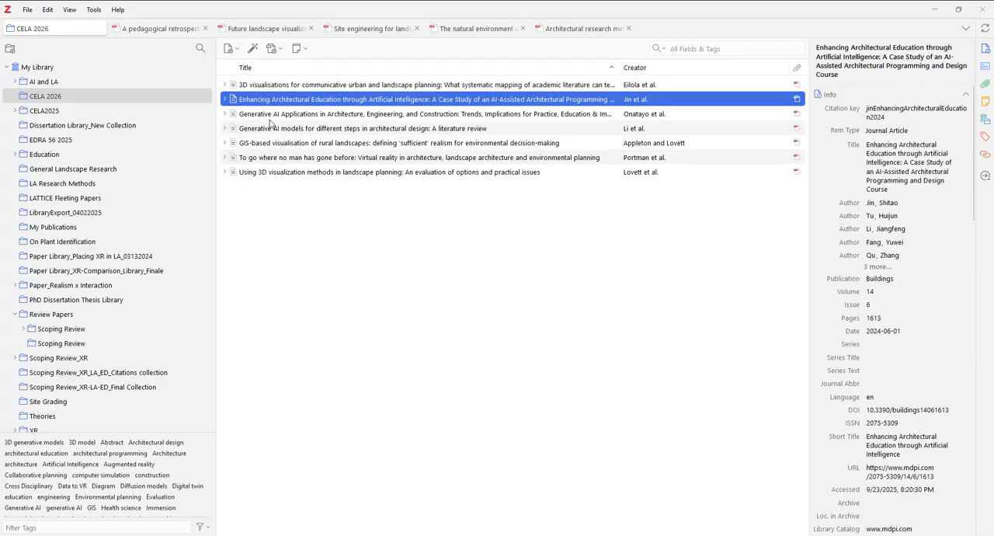
left_click(271, 117)
scroll(875, 376, "down", 3)
scroll(875, 375, "down", 4)
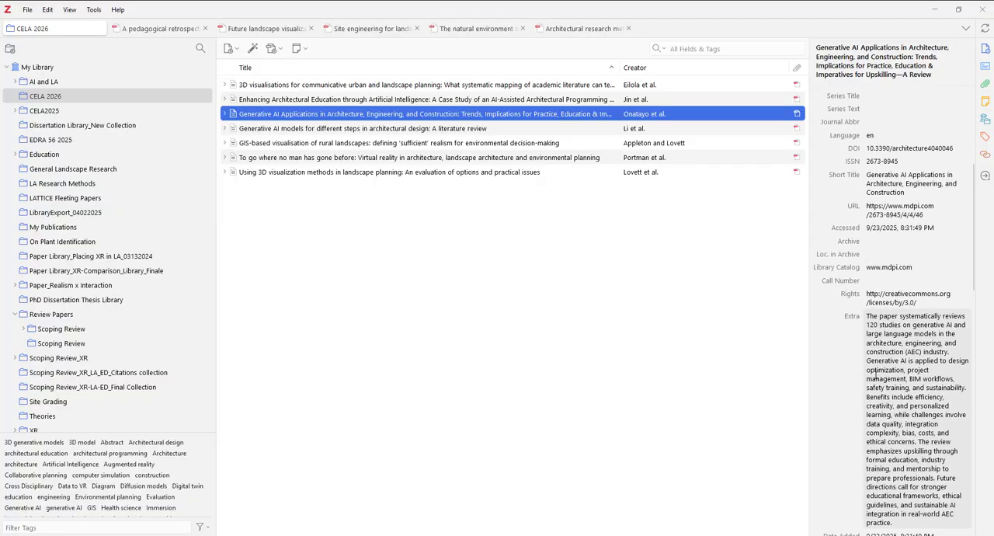
left_click(347, 132)
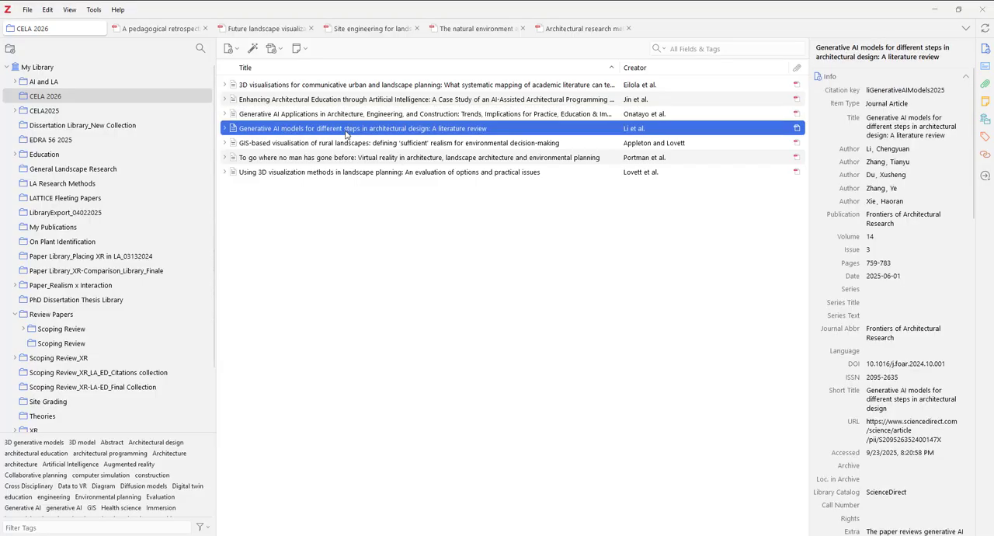
scroll(899, 402, "down", 5)
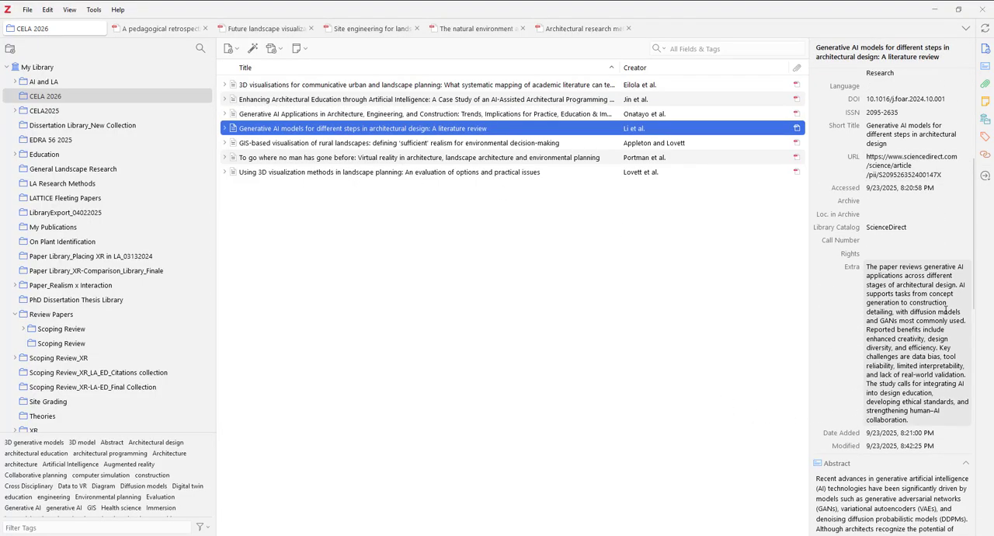
left_click_drag(932, 423, 849, 261)
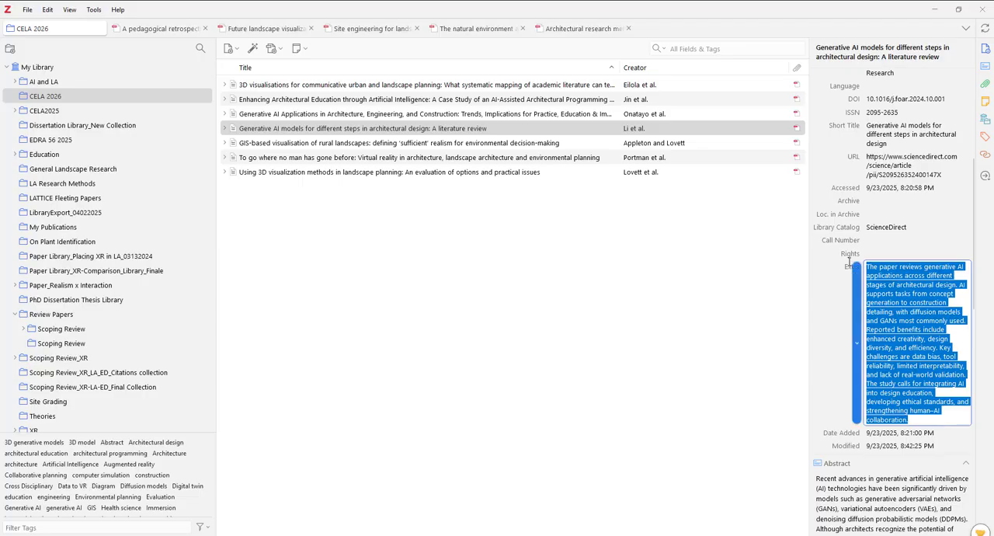
left_click(849, 262)
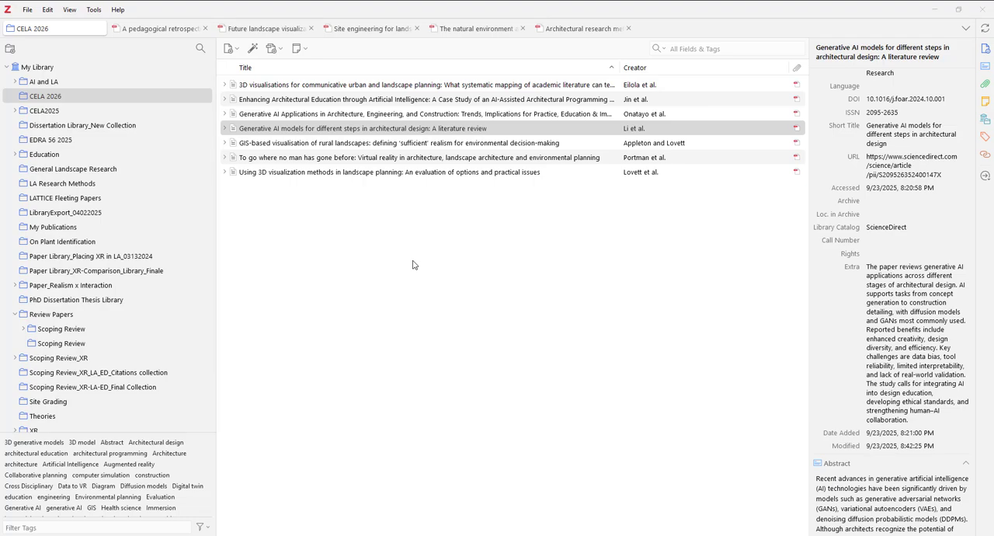
Step: Open the Cite settings and check the style manager for American Psychological Association 7th edition (annotated bibliography)
left_click(47, 10)
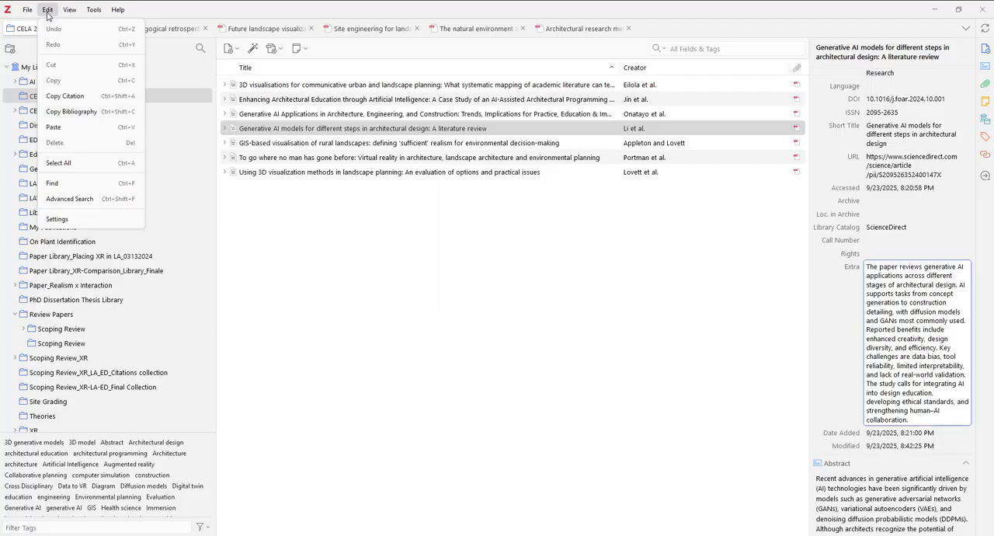
left_click(96, 224)
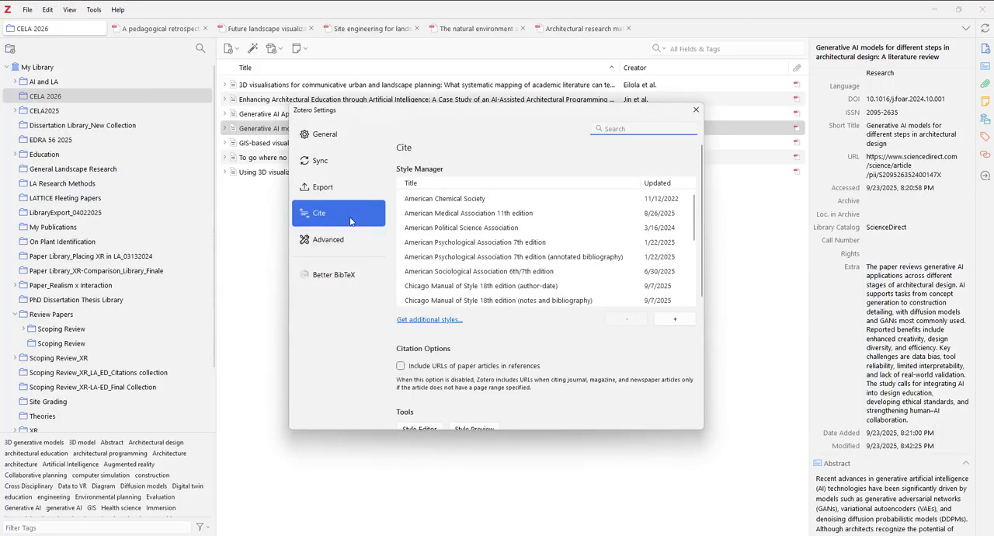
left_click(320, 218)
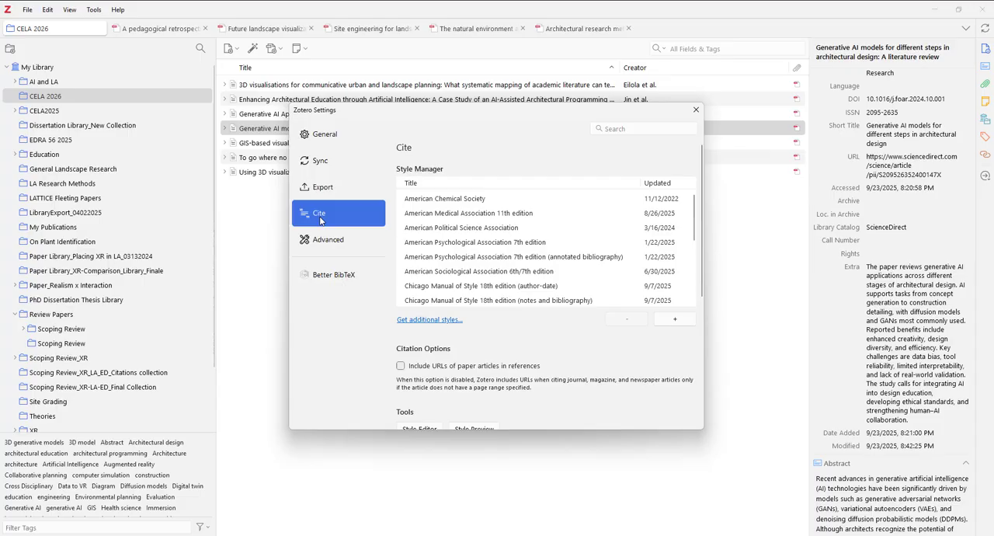
left_click(503, 260)
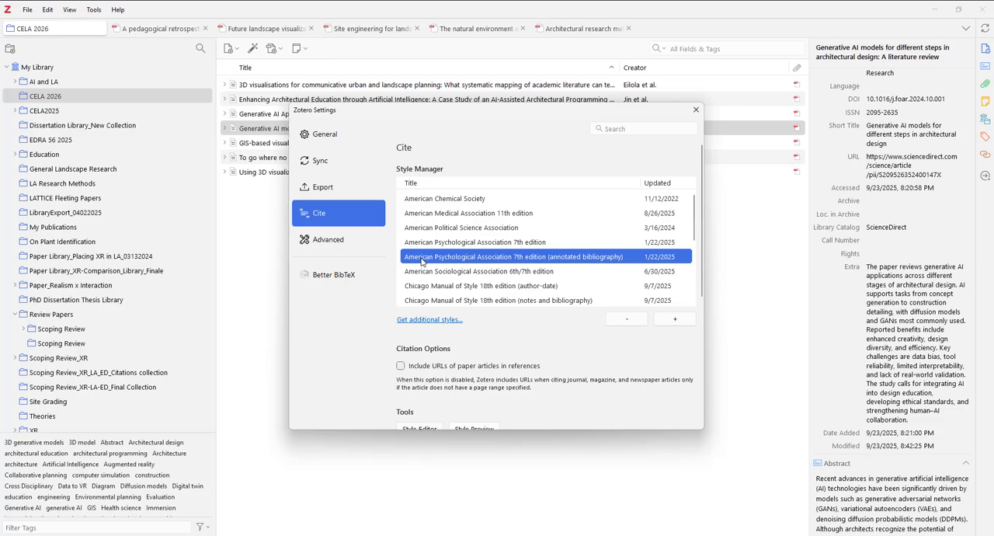
Step: Search the style repository for "APA biblio" and install American Psychological Association 7th edition (annotated bibliography)
left_click(441, 322)
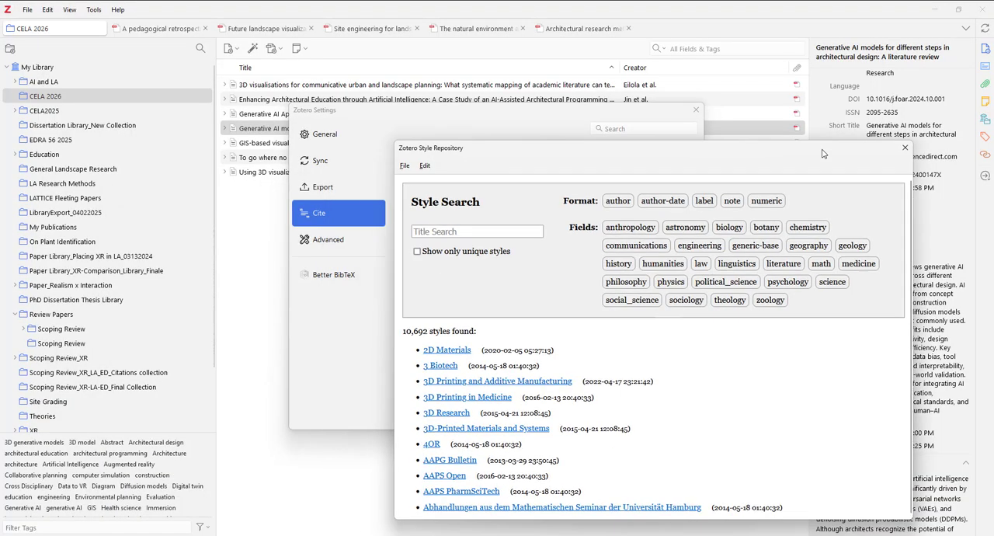
left_click(354, 185)
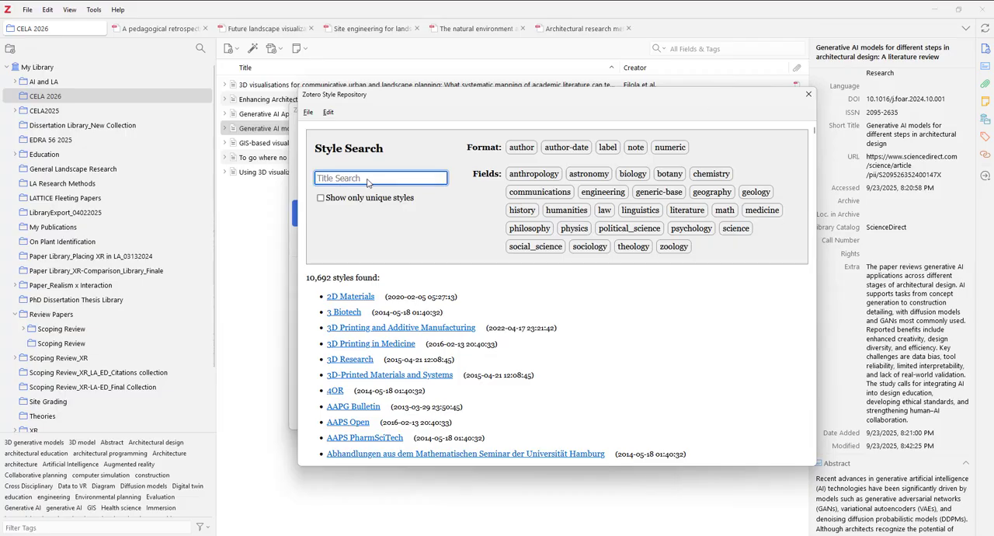
type("APA")
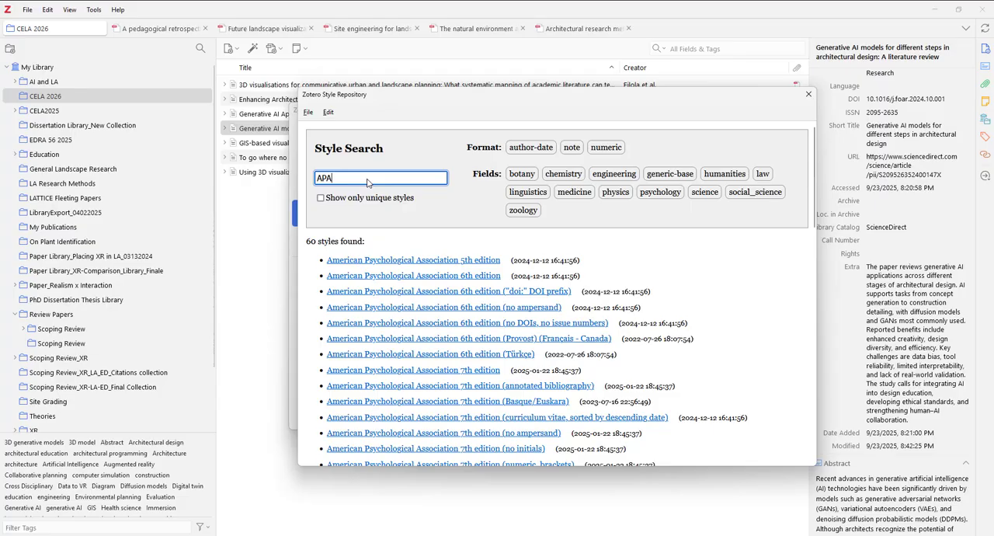
type(" biblio")
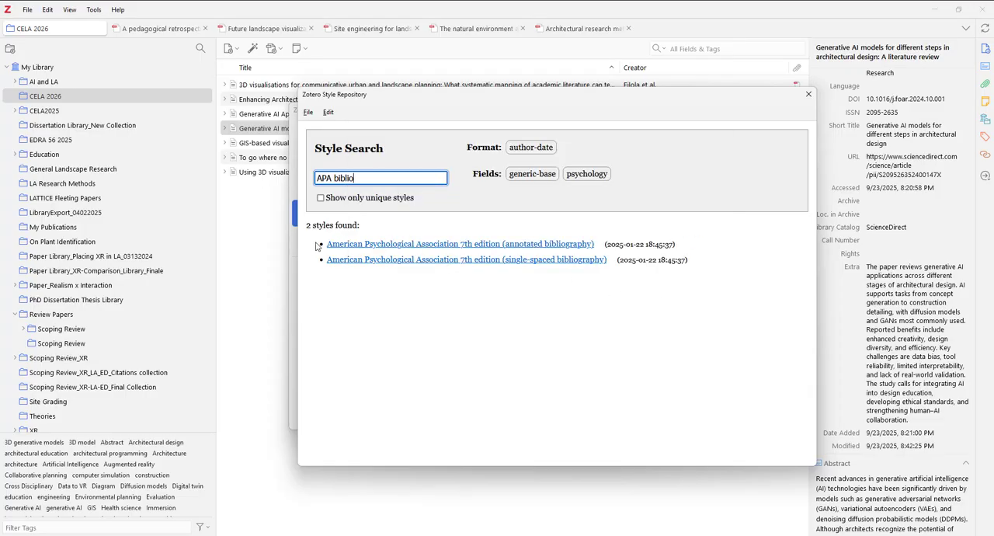
mouse_move(334, 249)
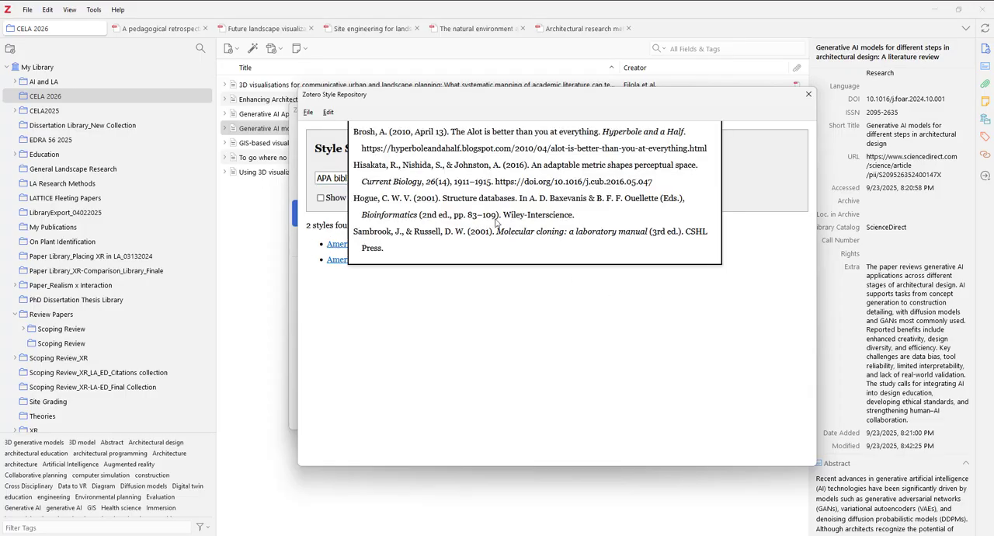
left_click(334, 248)
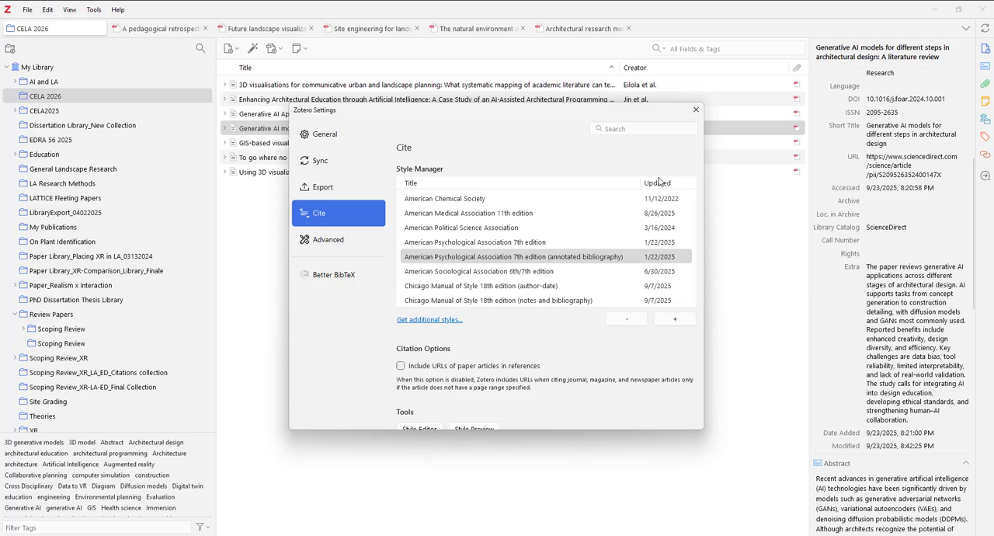
left_click(595, 259)
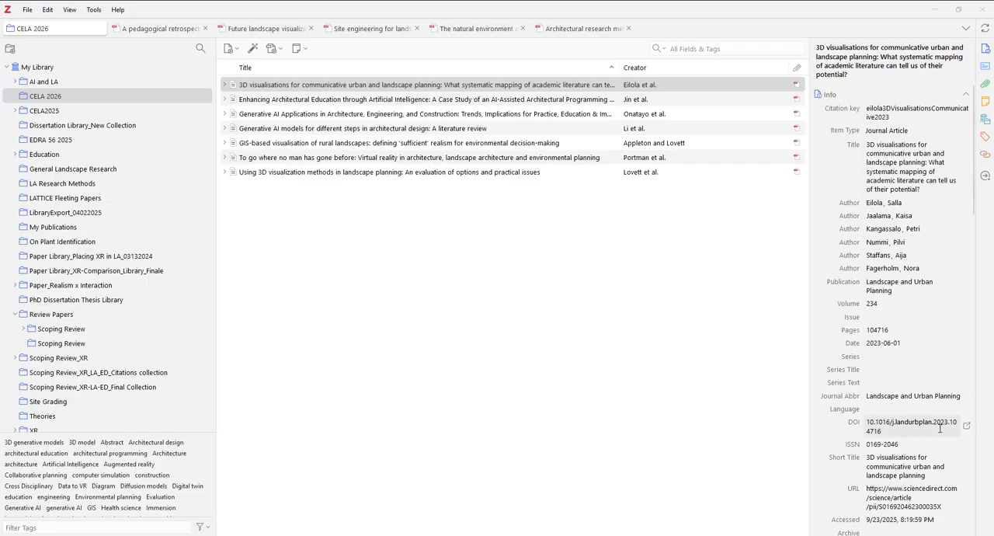
Step: Select all seven papers in the CELA 2026 collection, from the first title to the last
scroll(940, 428, "down", 5)
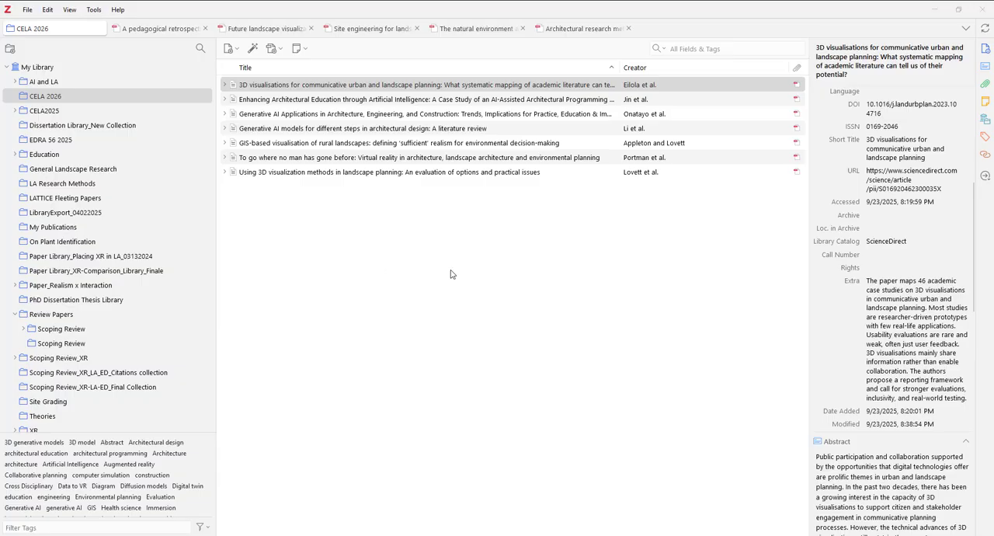
left_click(309, 88)
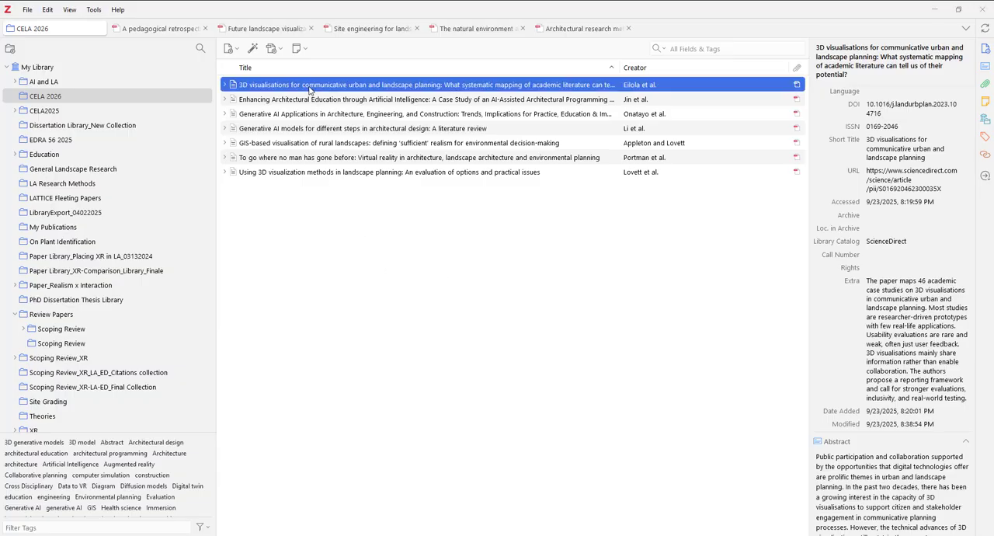
left_click(318, 172, "shift")
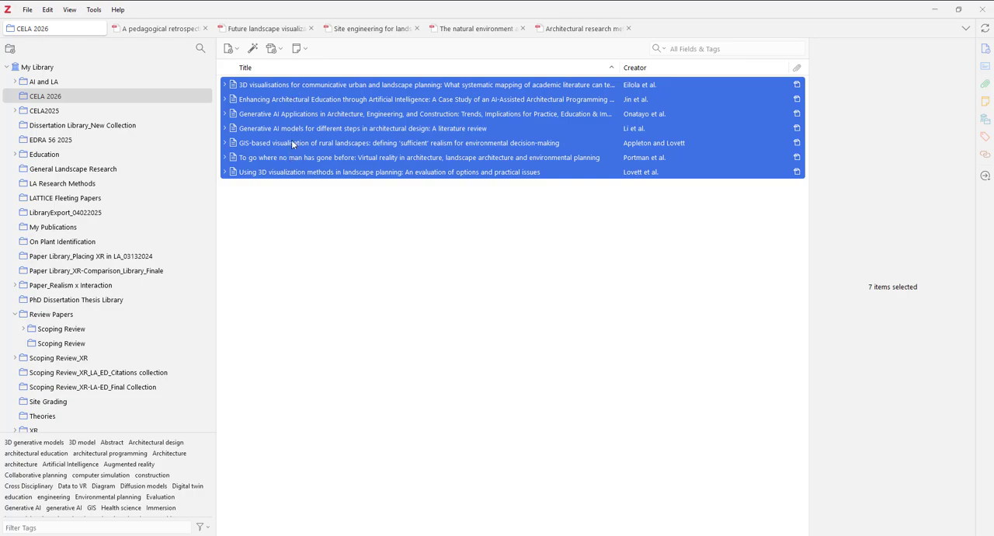
Step: Create a bibliography from the selected papers in APA 7th edition (annotated bibliography) style and copy it to the clipboard
right_click(299, 87)
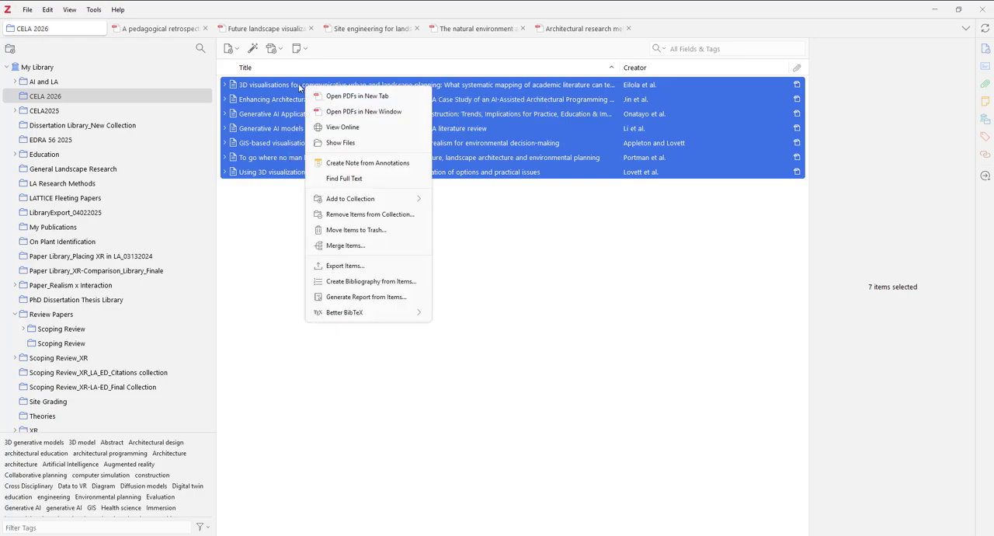
left_click(391, 286)
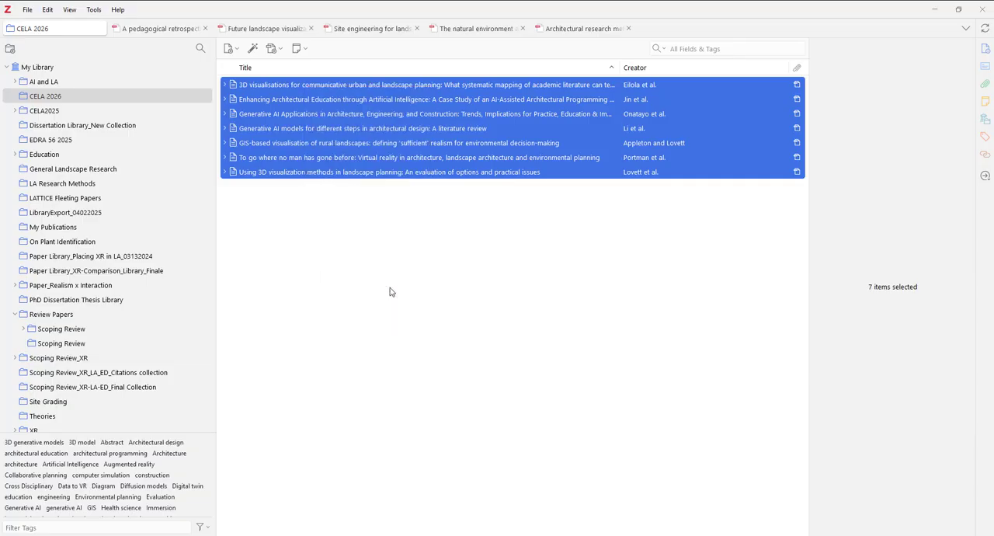
left_click_drag(515, 106, 481, 101)
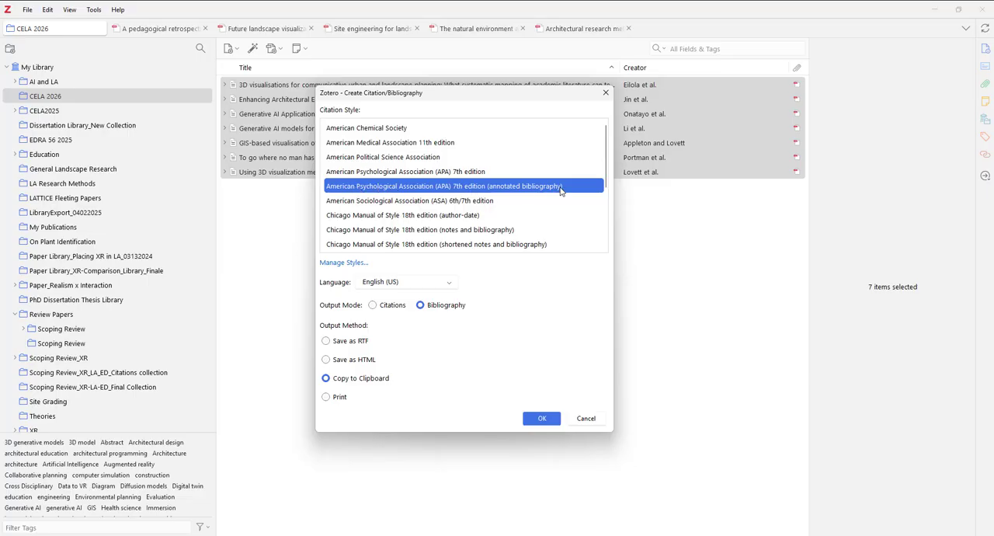
left_click(391, 380)
left_click(366, 381)
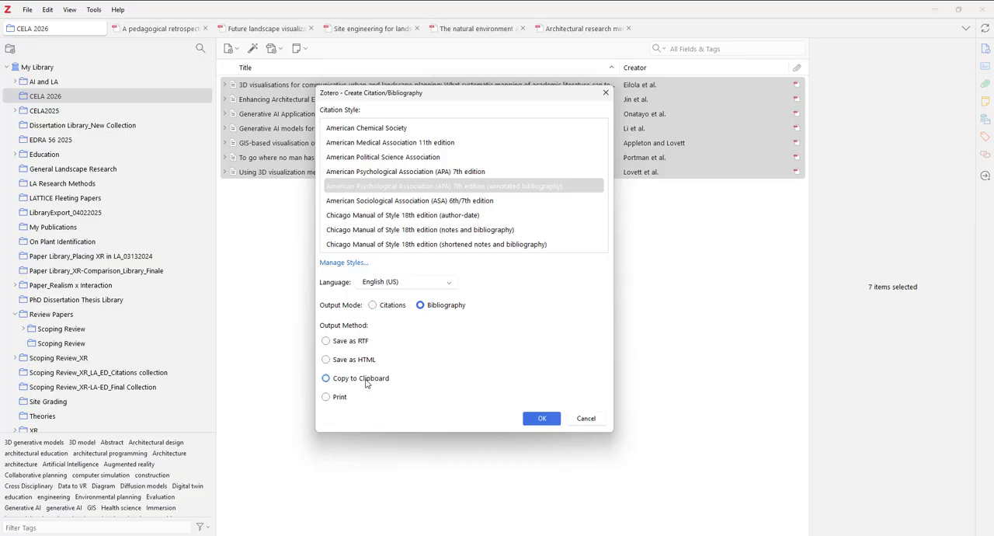
left_click(542, 419)
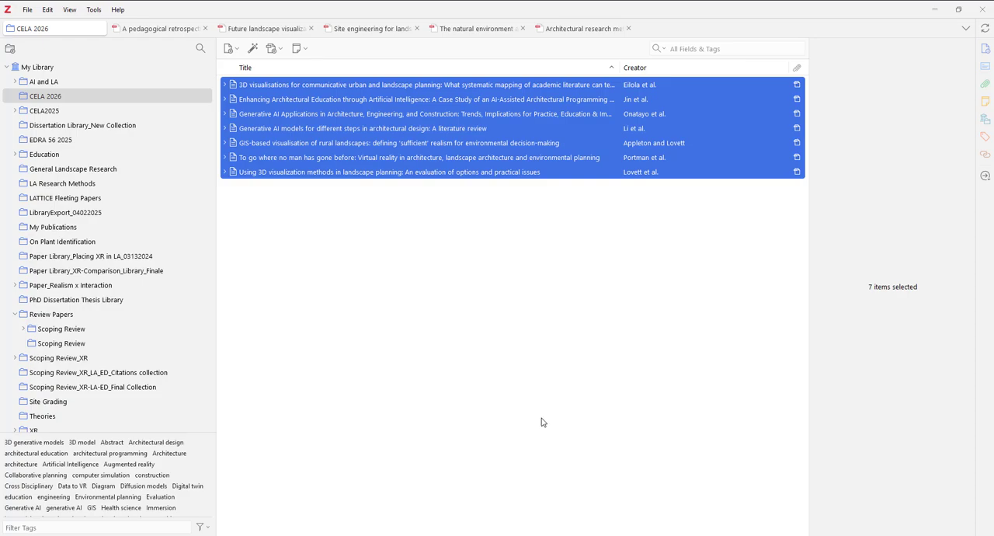
Step: Switch to the blank Word document and paste the annotated bibliography, keeping its source formatting
left_click_drag(993, 466, 457, 3)
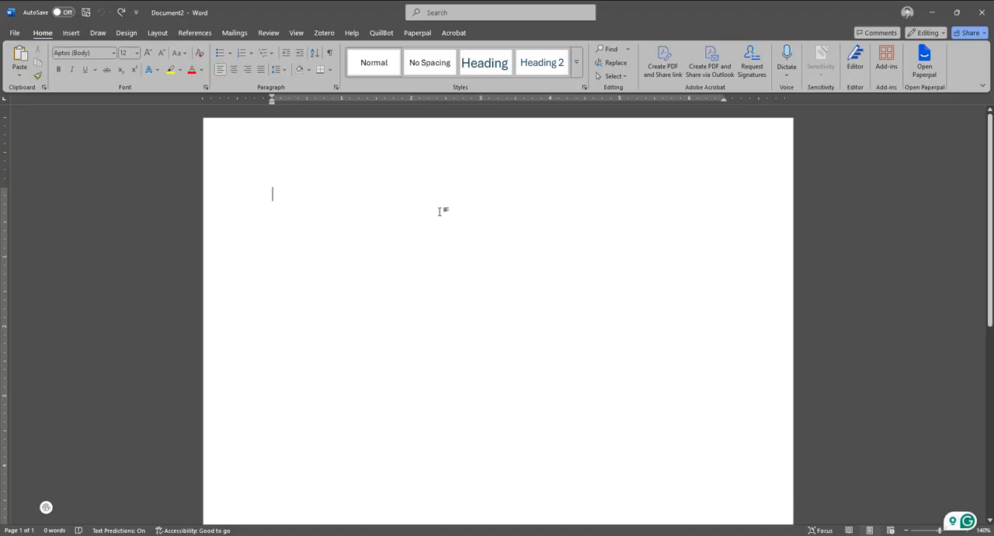
right_click(391, 209)
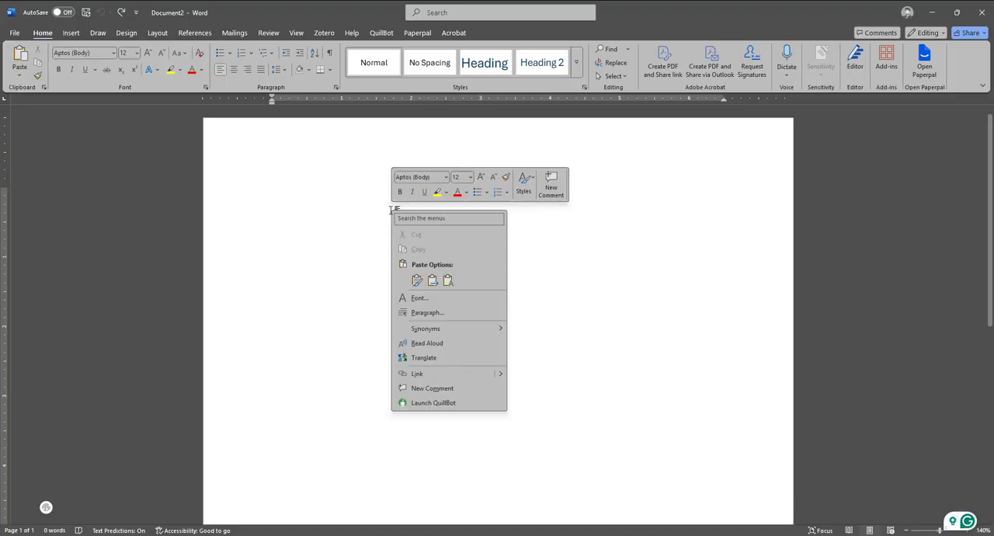
left_click(448, 281)
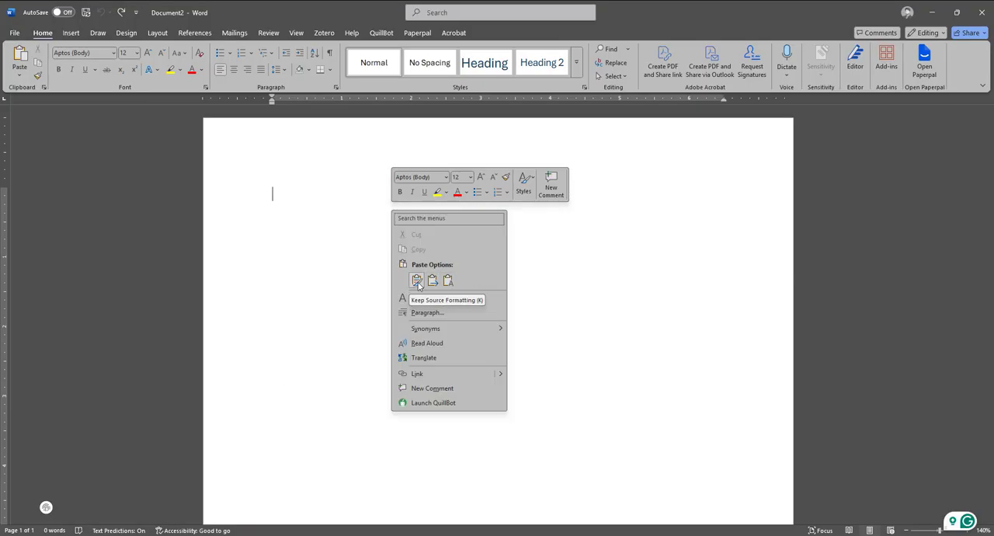
left_click(417, 281)
Step: Review the pasted annotated bibliography and highlight the first entry's reference at the start of the document
scroll(623, 357, "down", 3)
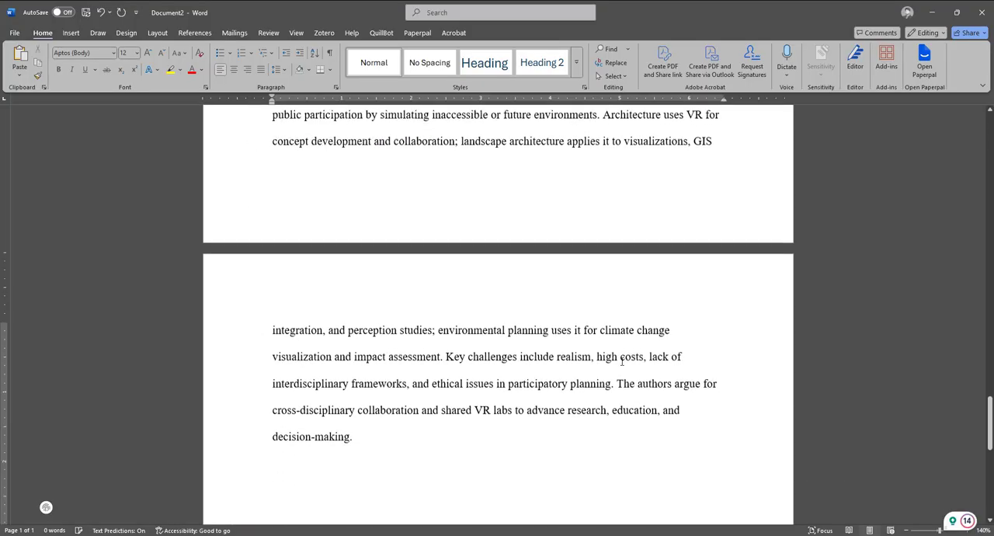
scroll(623, 364, "up", 5)
scroll(623, 364, "up", 18)
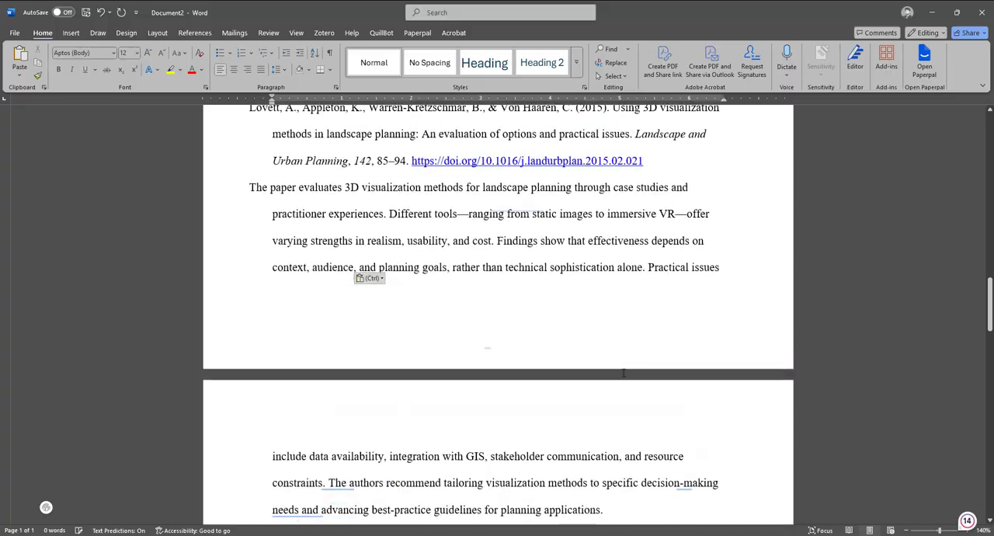
scroll(622, 372, "up", 8)
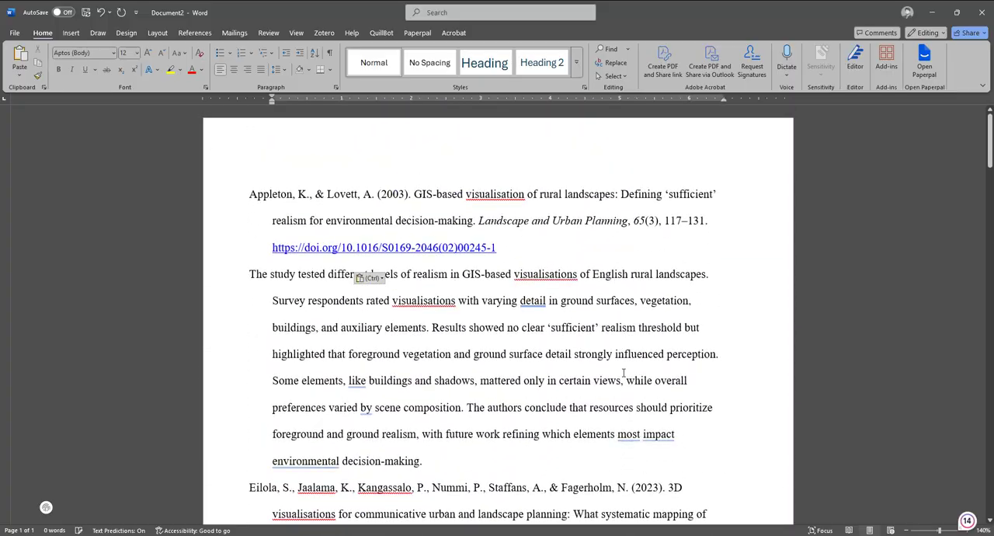
left_click_drag(521, 247, 249, 195)
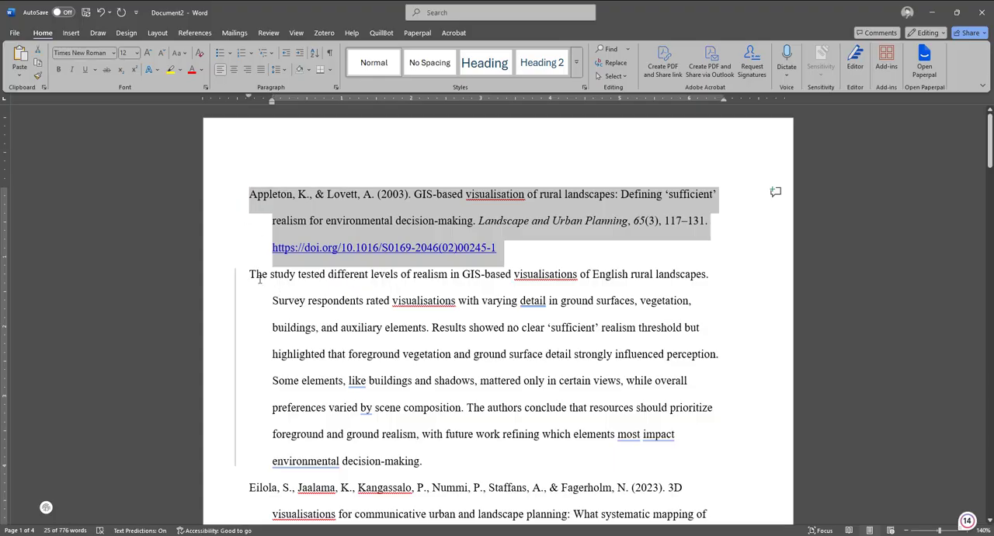
Step: Highlight the first entry's summary paragraph and review how it sits beneath its reference
left_click_drag(250, 273, 452, 461)
scroll(505, 299, "down", 3)
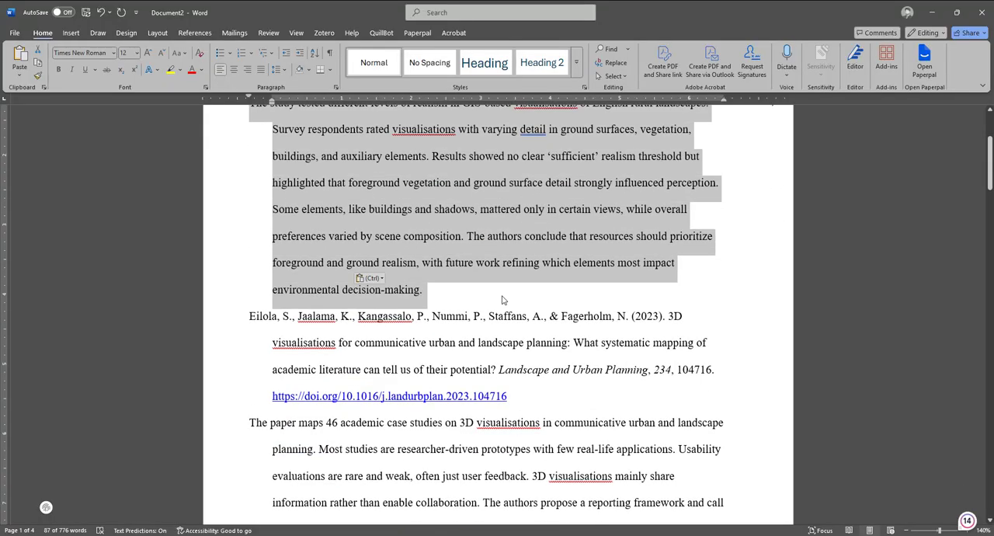
scroll(502, 300, "up", 2)
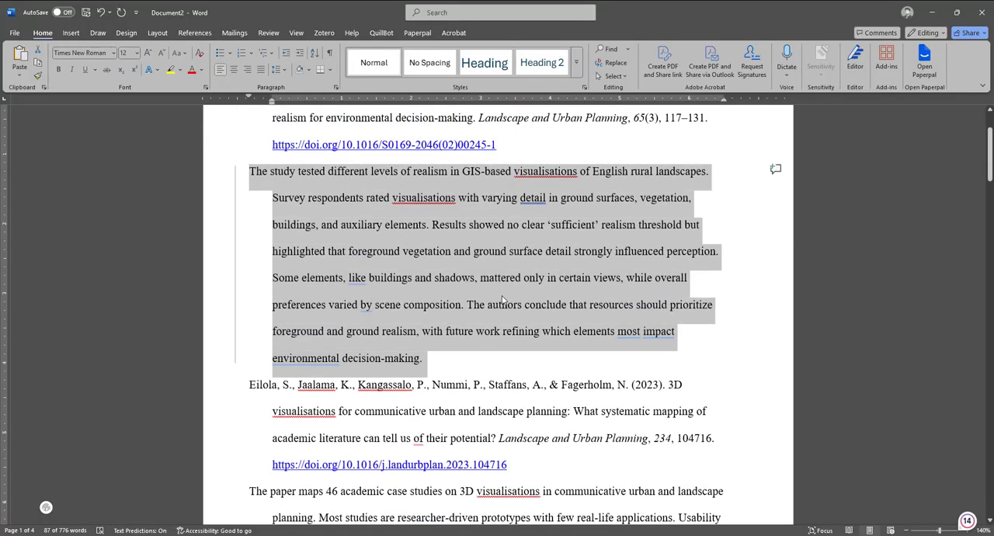
scroll(503, 300, "up", 1)
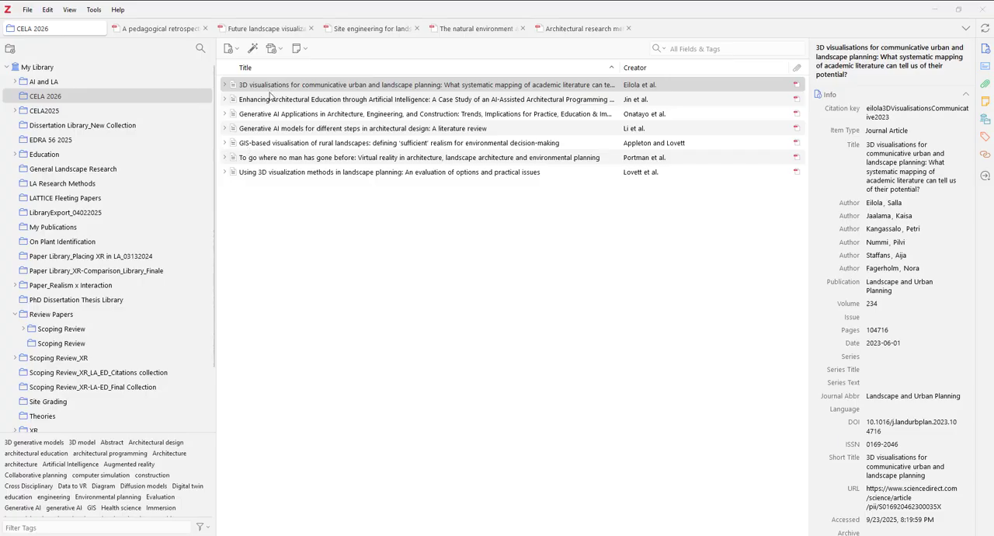
Step: Switch to Zotero, expand the 3D visualisations paper in CELA 2026 and view its ScienceDirect Full Text PDF attachment
left_click(226, 87)
left_click(264, 100)
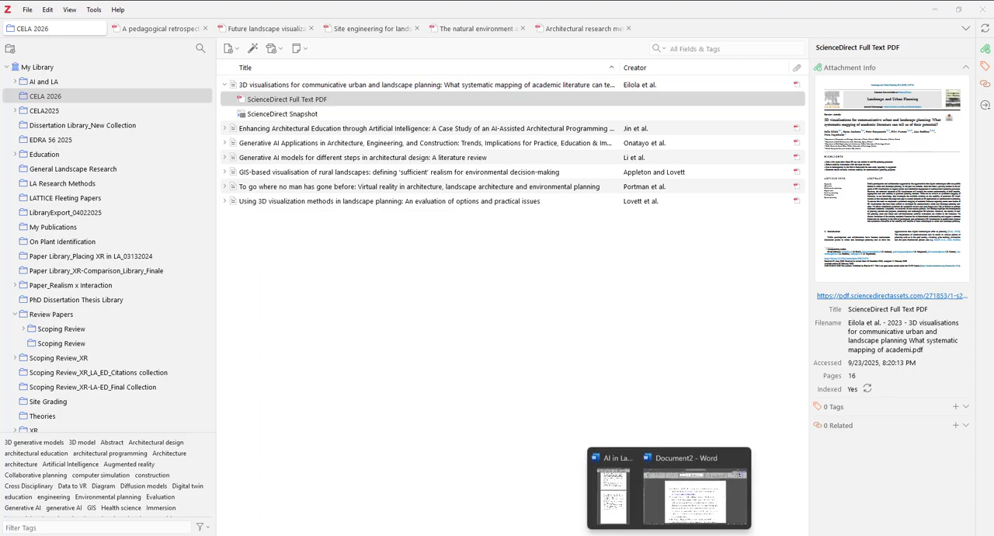
Step: Return to the Word bibliography and make the first reference, on GIS-based visualisation of rural landscapes, bold
left_click(681, 505)
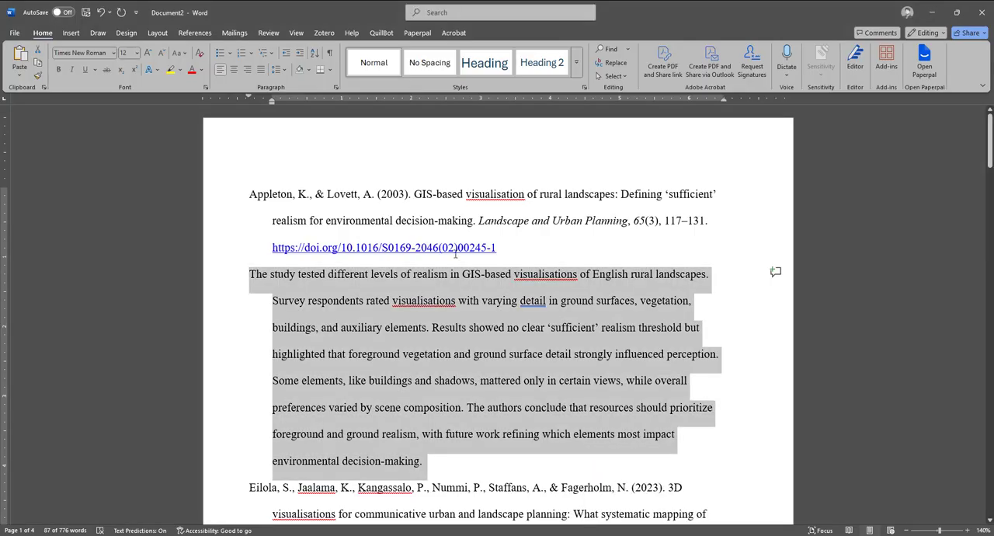
left_click(356, 193)
left_click_drag(249, 191, 553, 252)
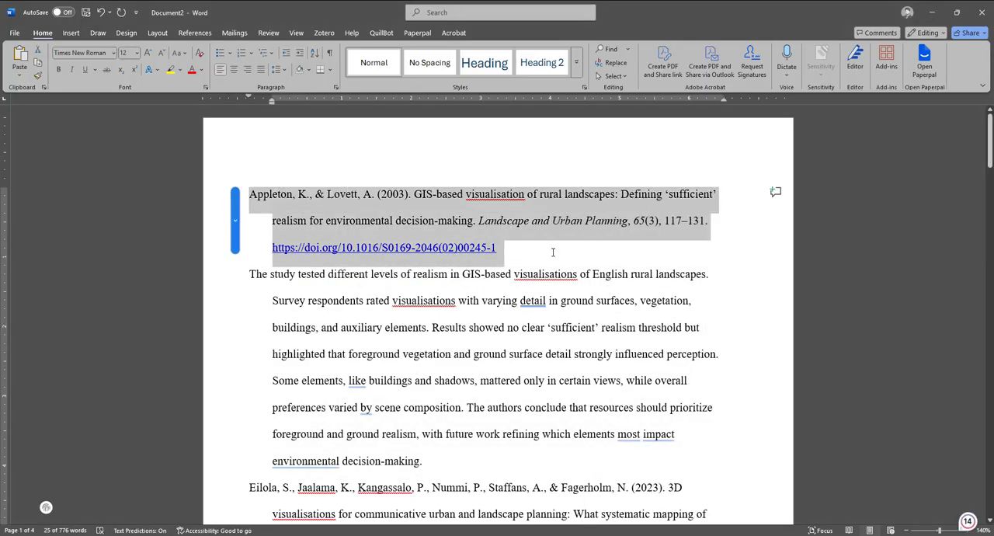
key("ctrl+b")
left_click(479, 396)
Step: Make the second reference, on 3D visualisations for communicative urban and landscape planning, bold through its DOI link
scroll(427, 345, "down", 3)
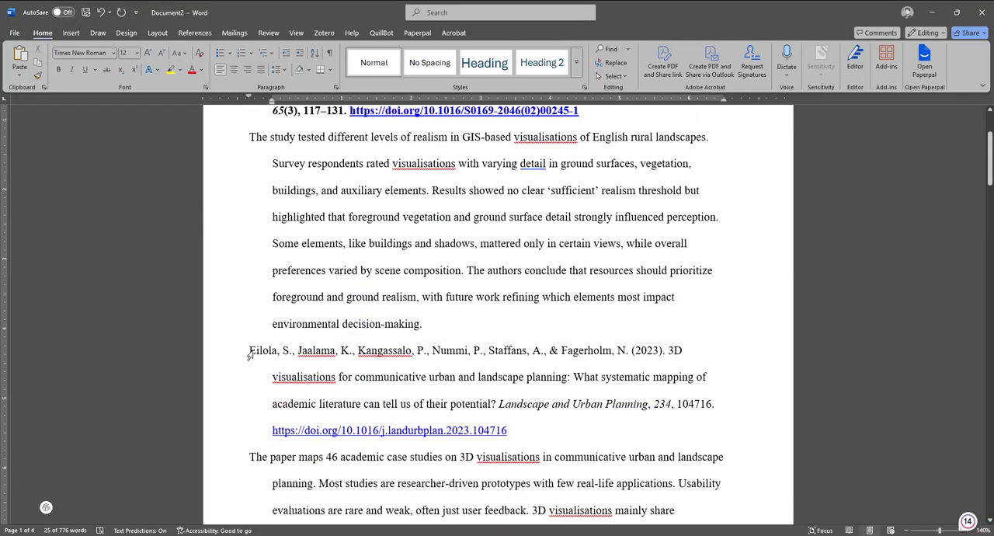
left_click_drag(249, 350, 428, 379)
left_click_drag(478, 403, 507, 430)
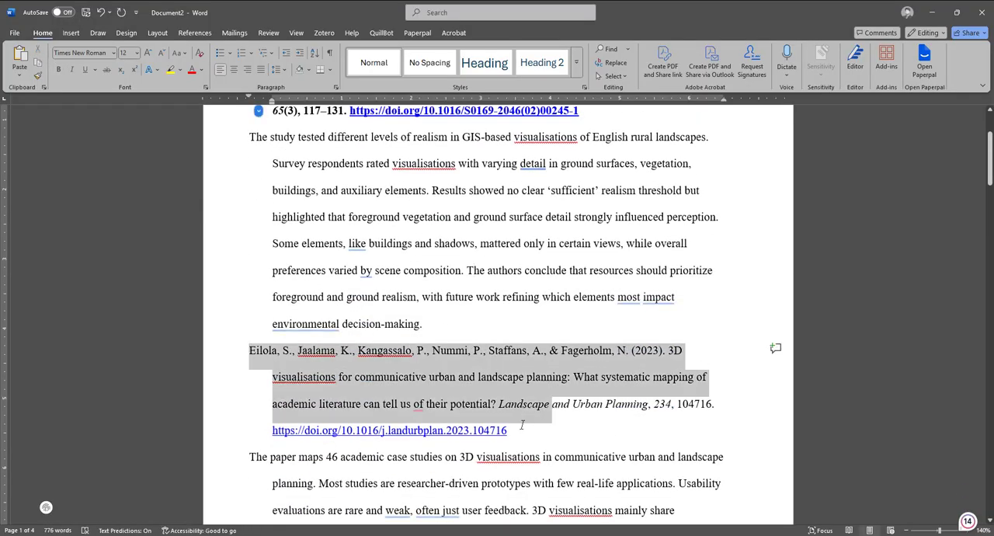
key("ctrl+b")
left_click(448, 252)
Step: Select the third reference, Enhancing Architectural Education through Artificial Intelligence, across the page break
scroll(448, 252, "down", 4)
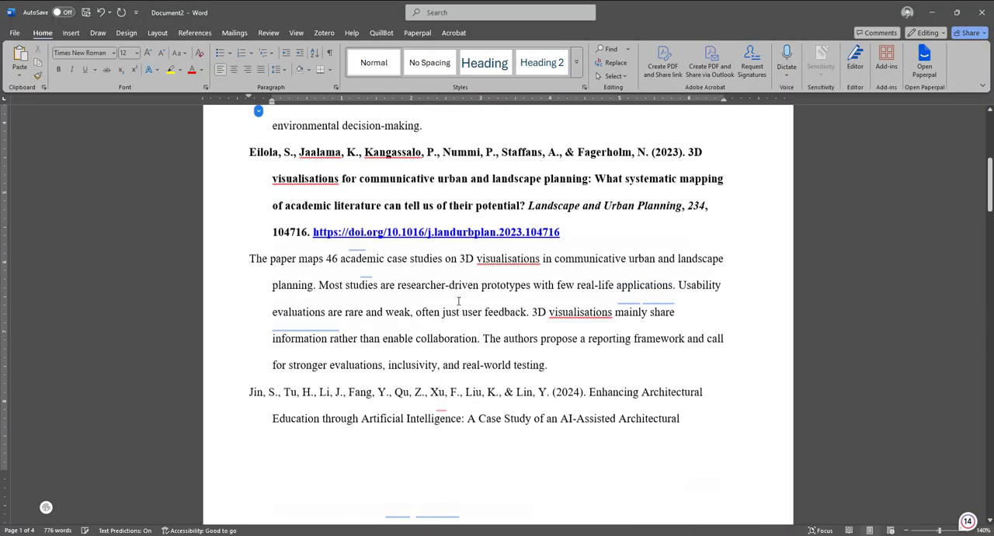
left_click(241, 391)
left_click(714, 339)
scroll(714, 339, "down", 4)
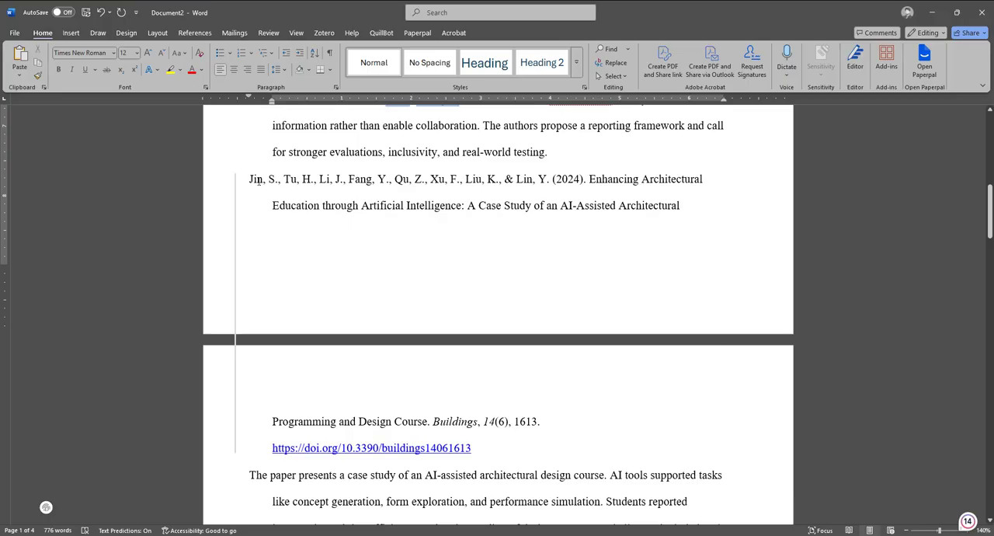
left_click_drag(259, 180, 568, 389)
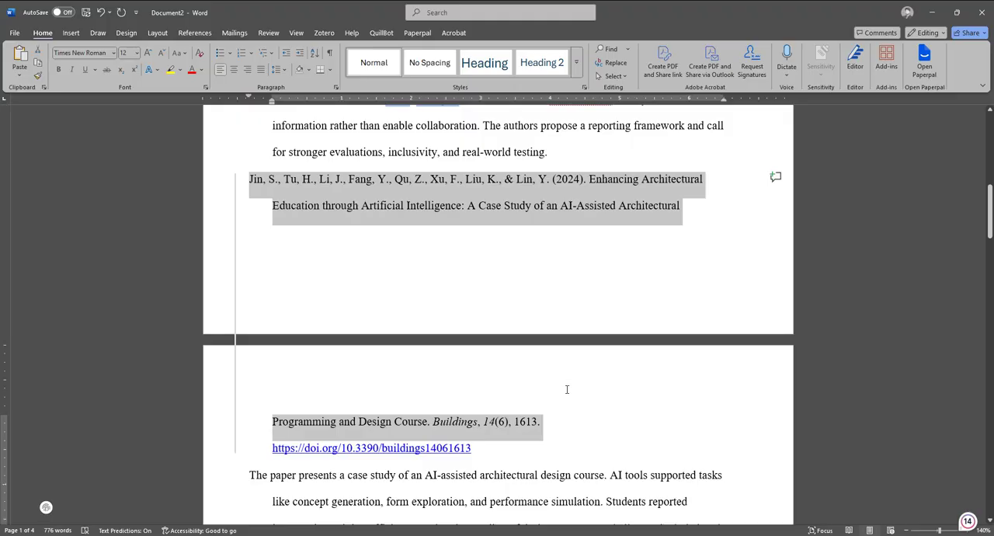